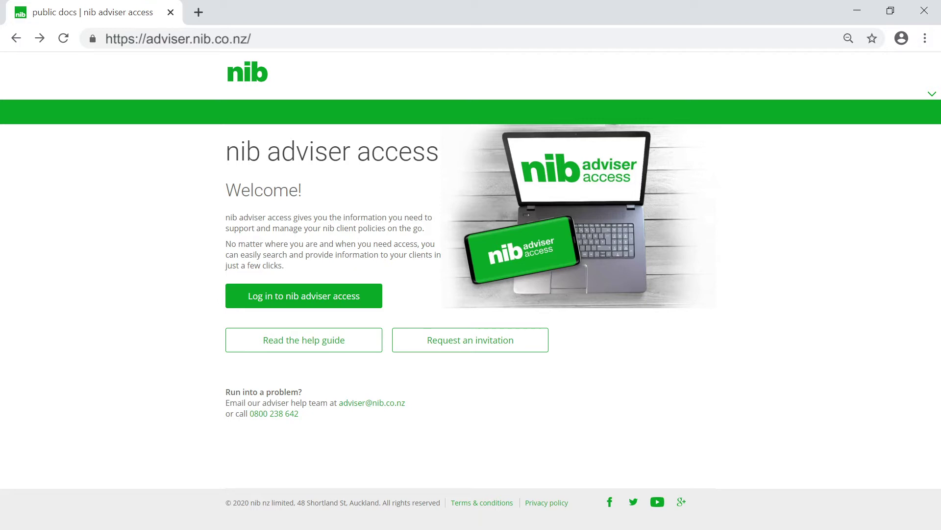
Step: Log in to nib adviser access with the adviser's email address and password
{"action": "left_click", "coordinate": [432, 351]}
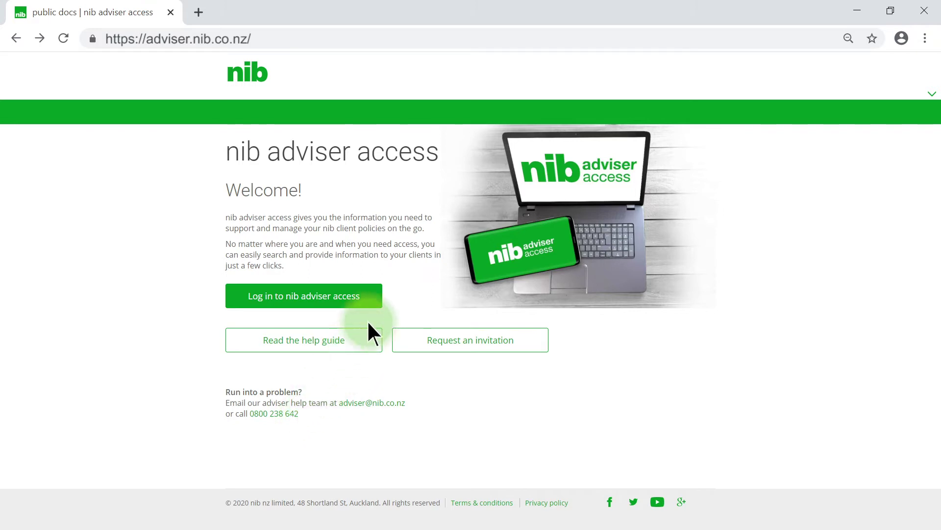
{"action": "left_click", "coordinate": [379, 305]}
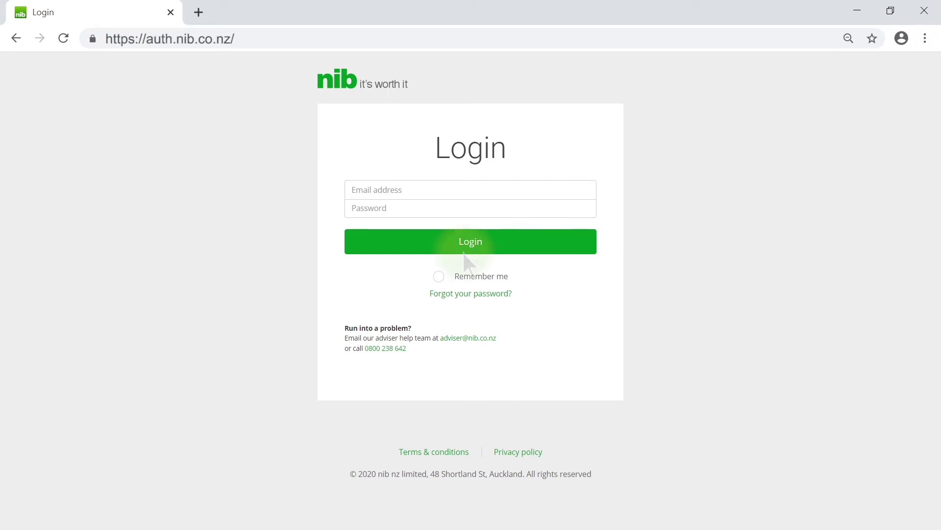
{"action": "left_click", "coordinate": [415, 193]}
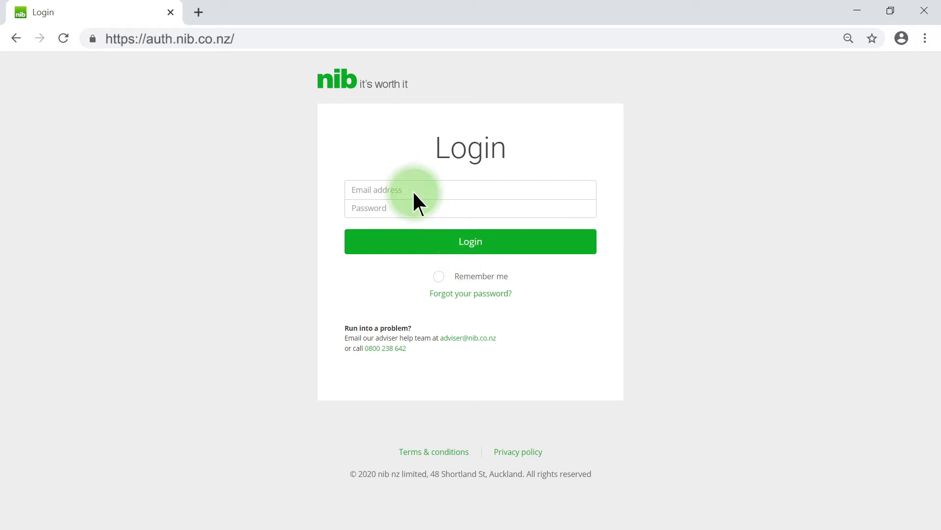
{"action": "type", "text": "adviser email address"}
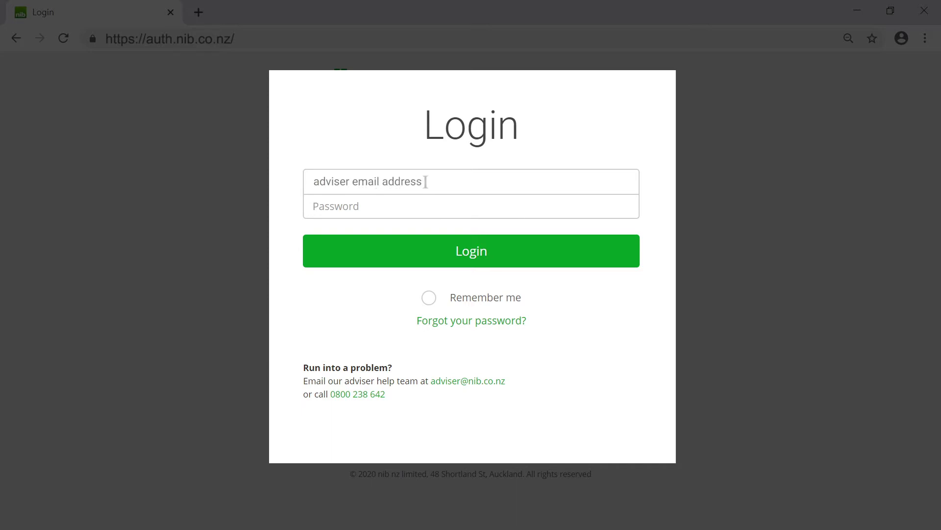
{"action": "key", "text": "Tab"}
{"action": "type", "text": "********"}
{"action": "left_click", "coordinate": [519, 251]}
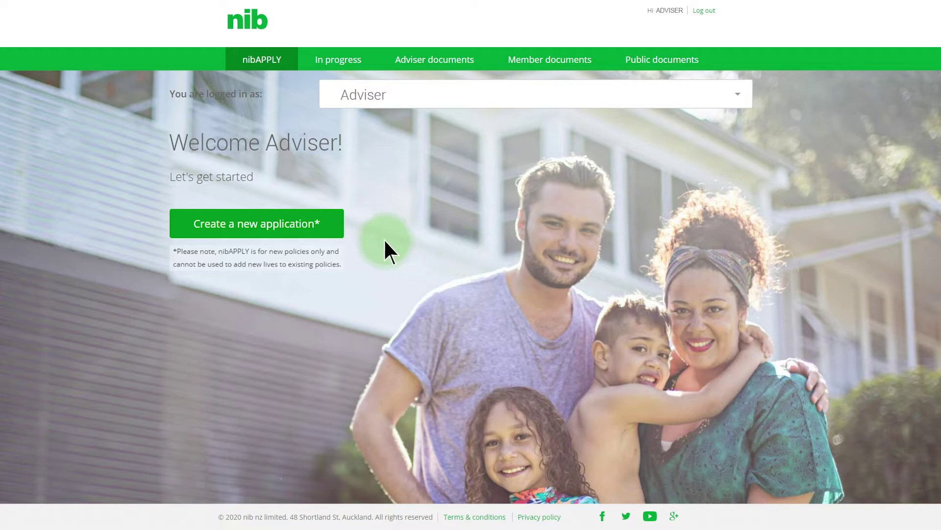
Step: Create a new application with the first applicant's details: Mr, born 17/10/1984, male, non-smoker
{"action": "left_click", "coordinate": [336, 232]}
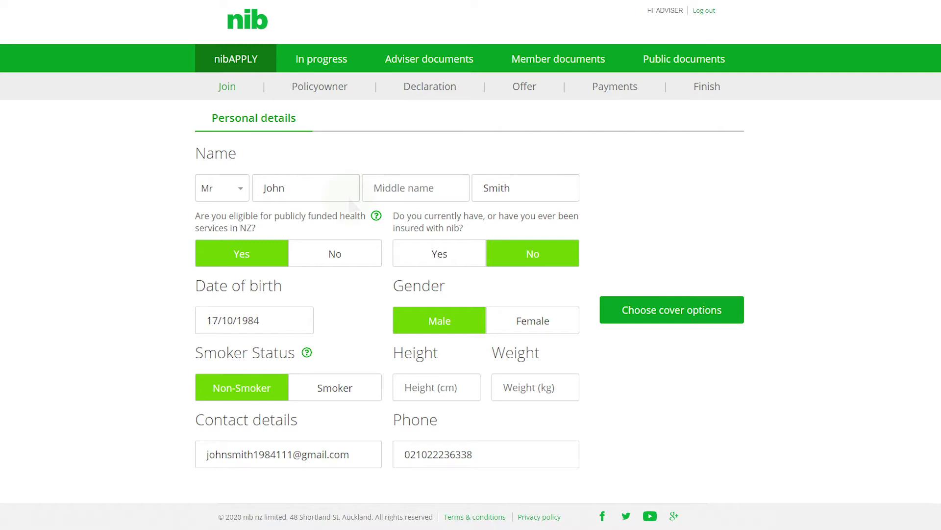
Step: Choose Ultimate Health, $250 excess, Specialist and $20,000 cover, paid monthly by direct debit
{"action": "left_click", "coordinate": [733, 317]}
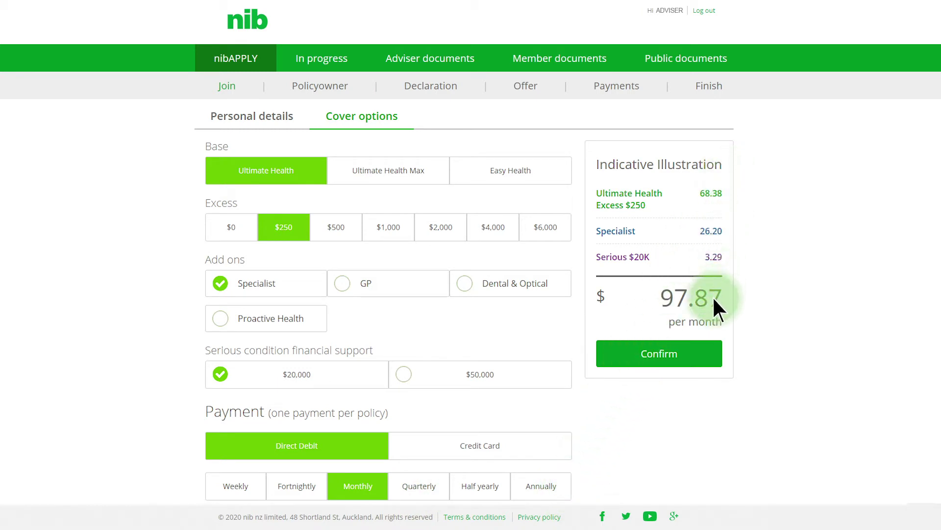
{"action": "left_click", "coordinate": [707, 361]}
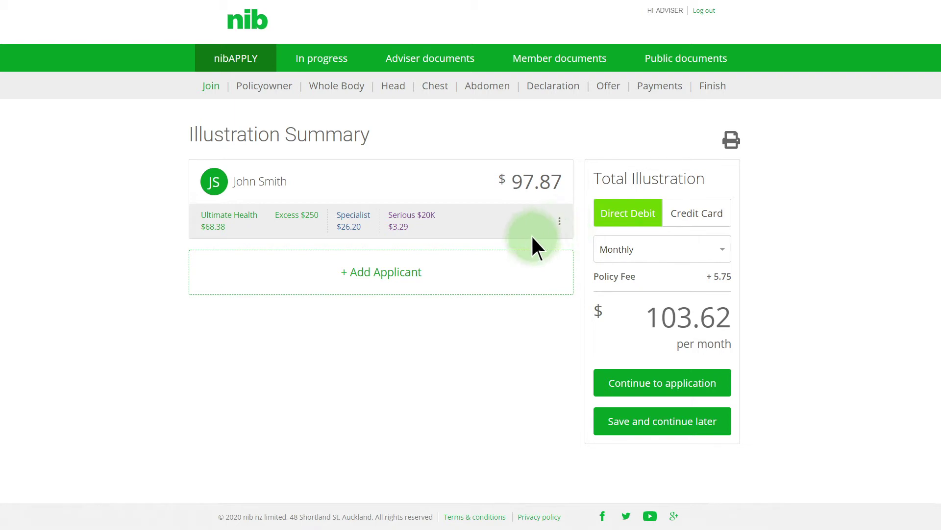
Step: Add a second applicant with Ultimate Health, $500 excess, GP and $20,000 serious-condition cover
{"action": "left_click", "coordinate": [439, 272]}
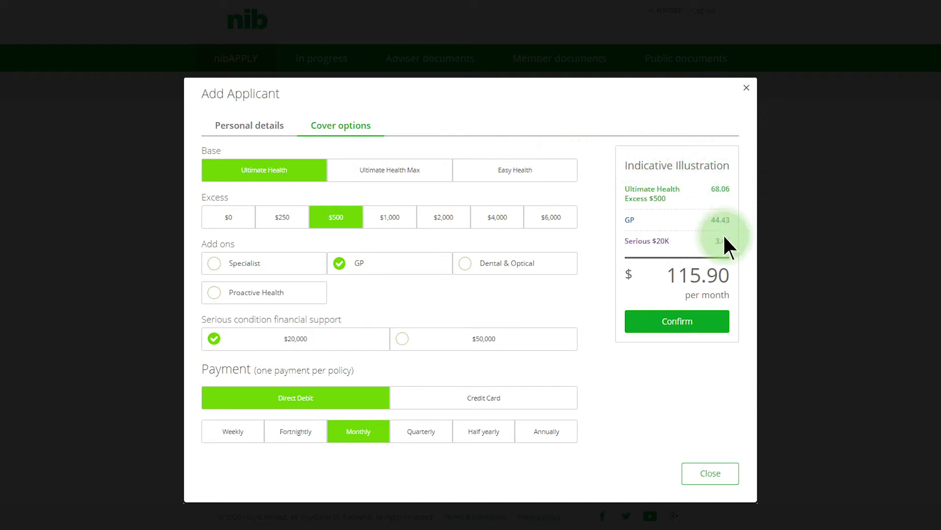
{"action": "left_click", "coordinate": [717, 328]}
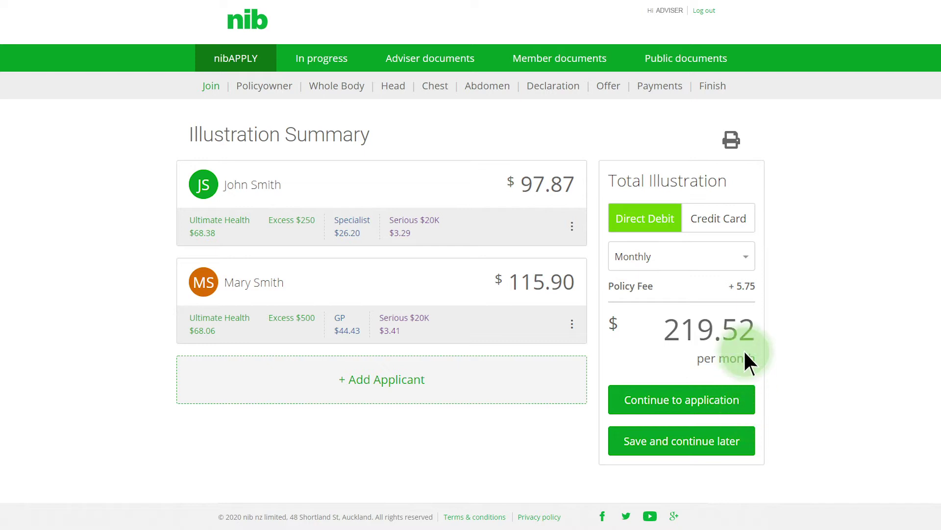
{"action": "left_click", "coordinate": [734, 142]}
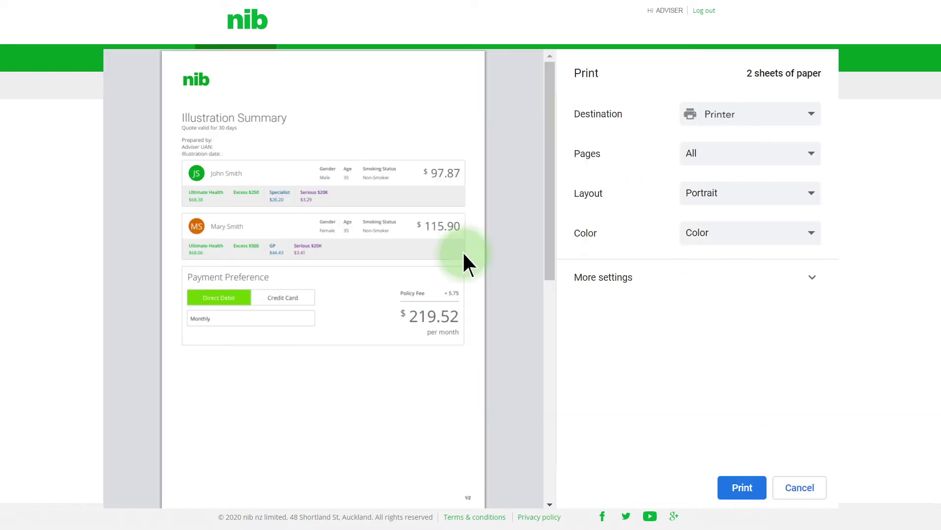
{"action": "left_click", "coordinate": [811, 112]}
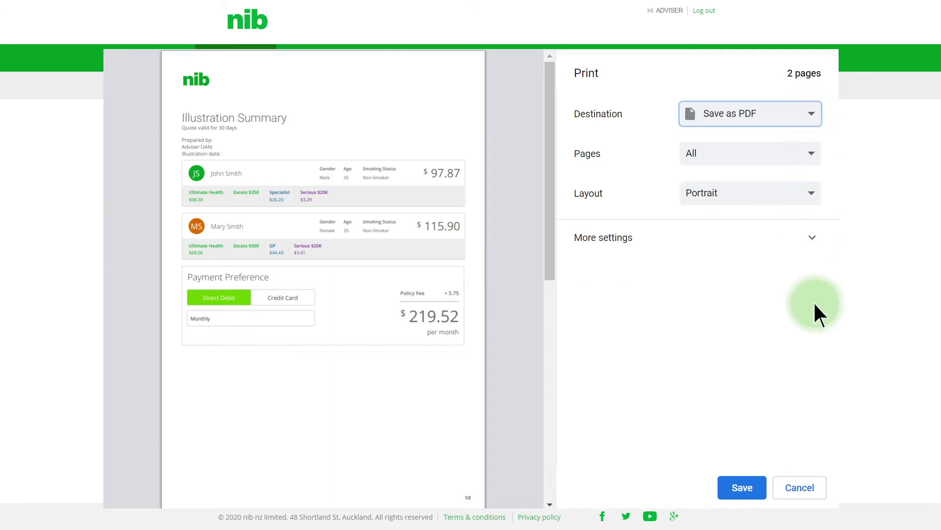
{"action": "left_click", "coordinate": [816, 490]}
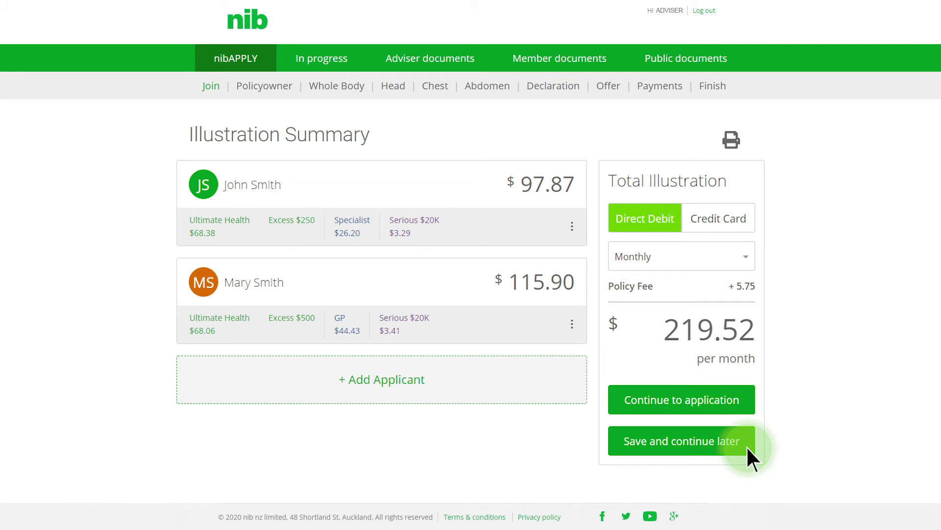
Step: Make both applicants policyowners, fill in the postal address from a suggestion, and confirm
{"action": "left_click", "coordinate": [746, 405]}
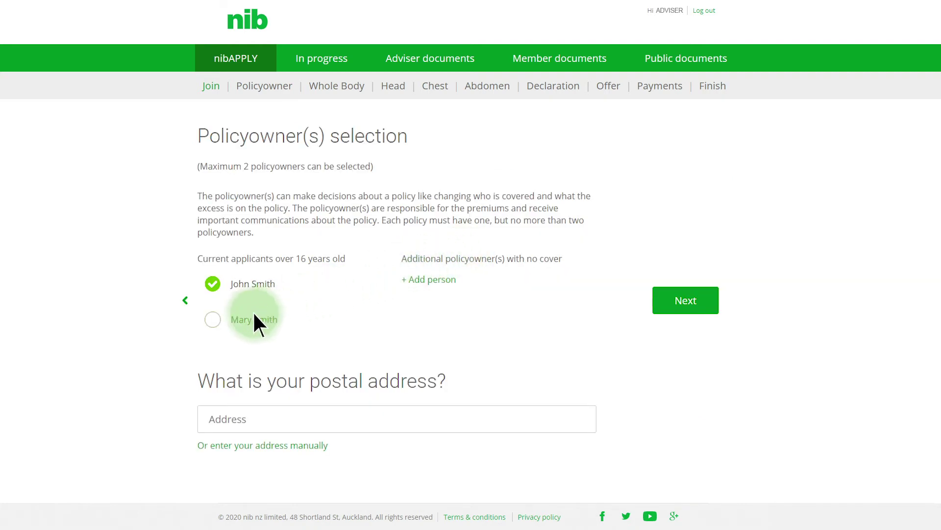
{"action": "left_click", "coordinate": [215, 324]}
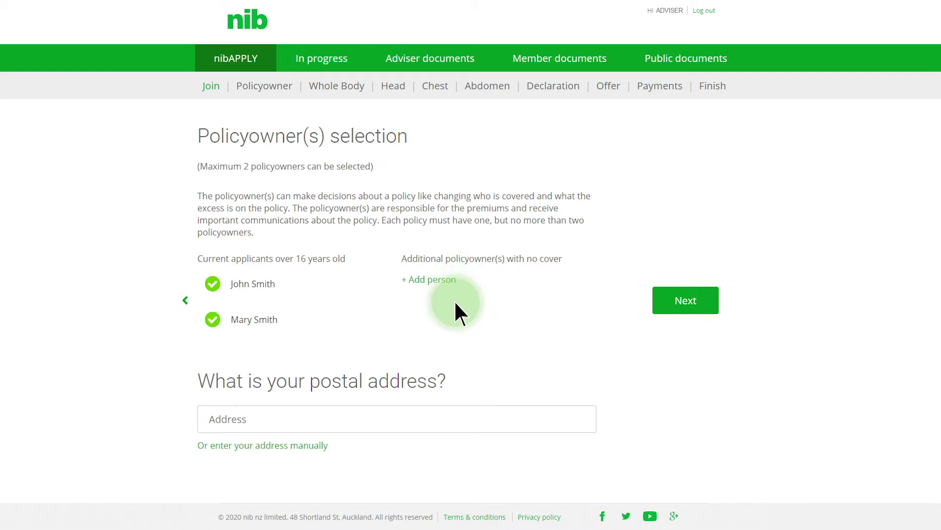
{"action": "left_click", "coordinate": [455, 421]}
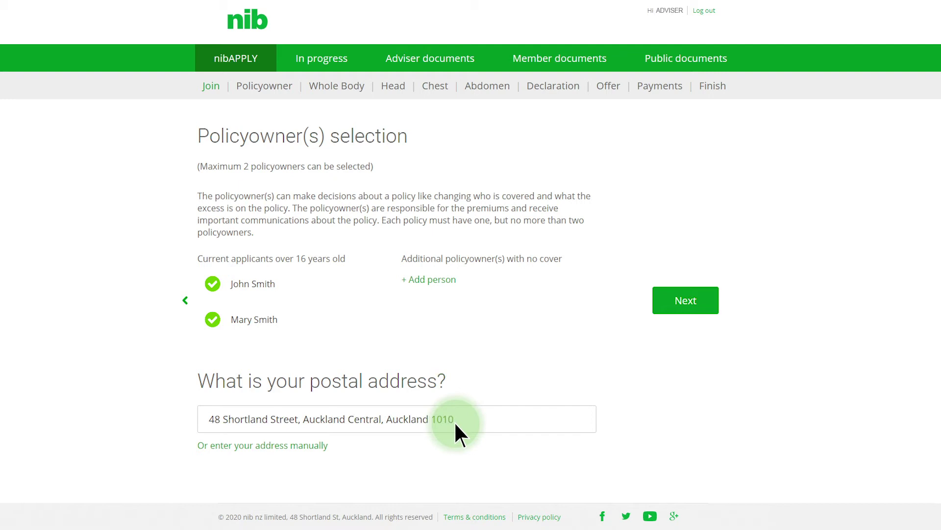
{"action": "left_click", "coordinate": [706, 307]}
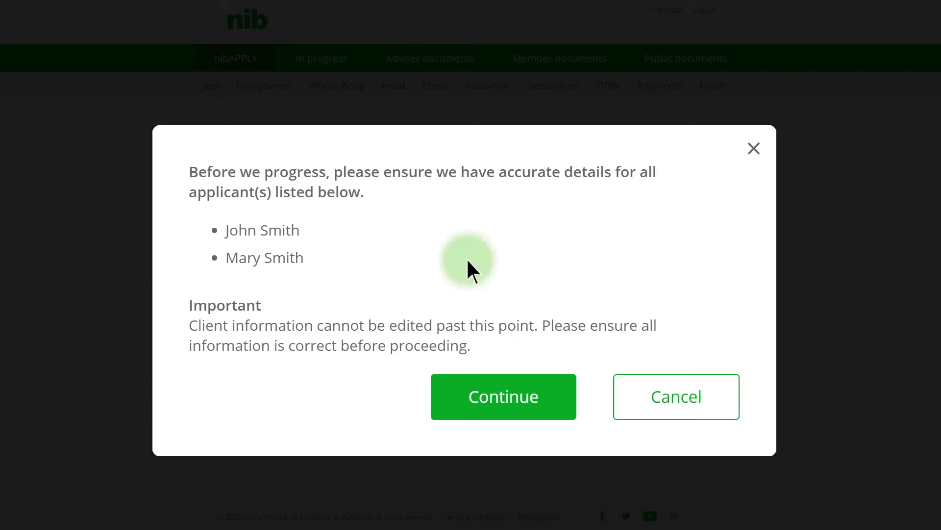
{"action": "left_click", "coordinate": [556, 409]}
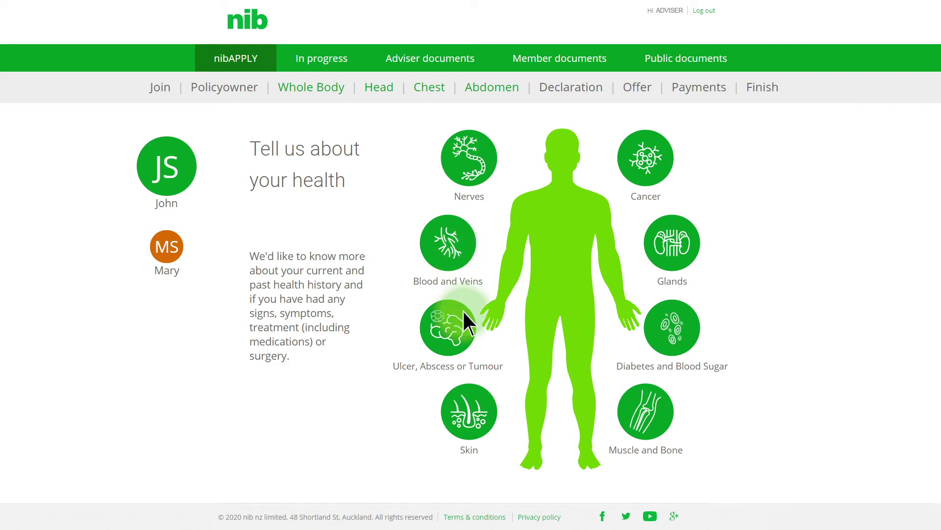
Step: Answer No for all applicants to Ulcer, Abscess or Tumour and the other whole-body questions
{"action": "left_click", "coordinate": [464, 341]}
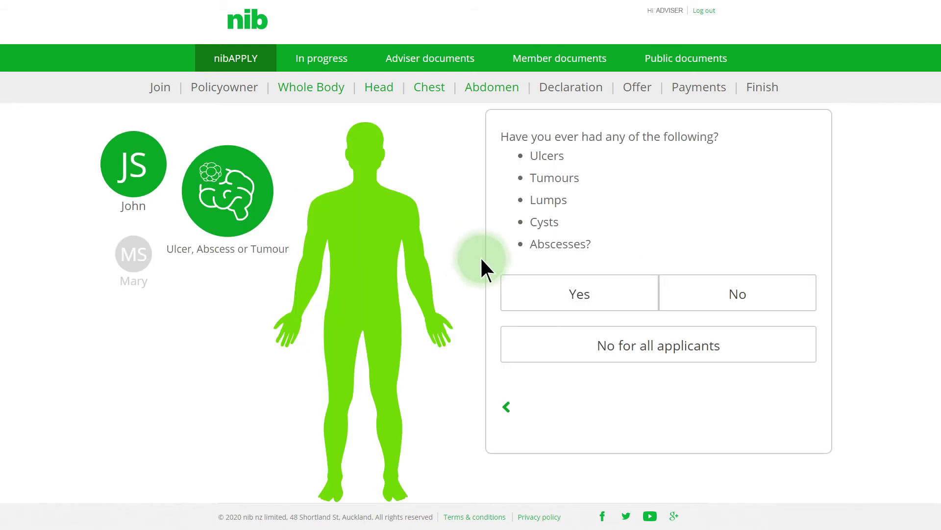
{"action": "left_click", "coordinate": [623, 299]}
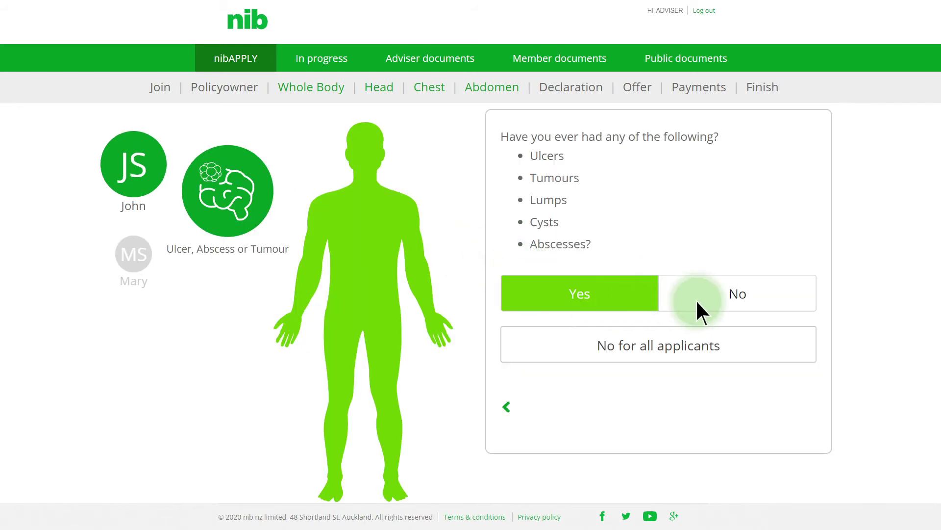
{"action": "left_click", "coordinate": [767, 306]}
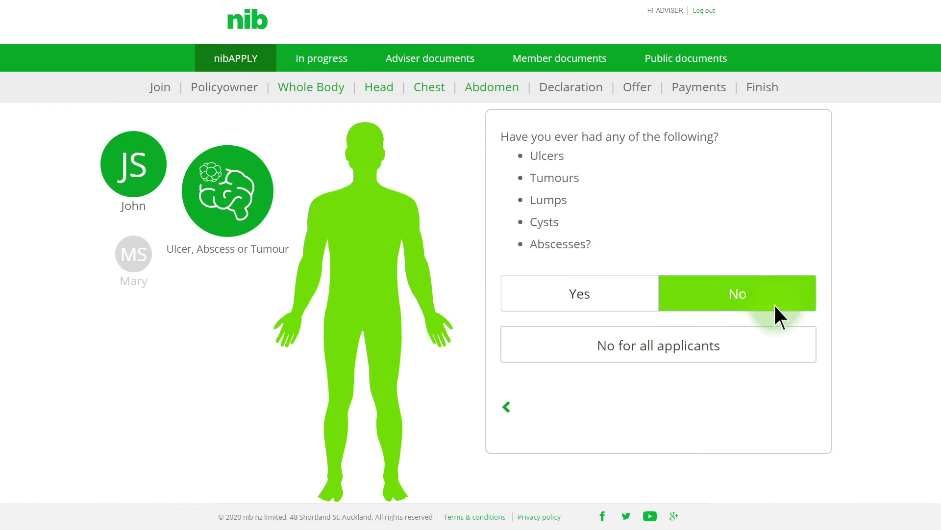
{"action": "left_click", "coordinate": [736, 349]}
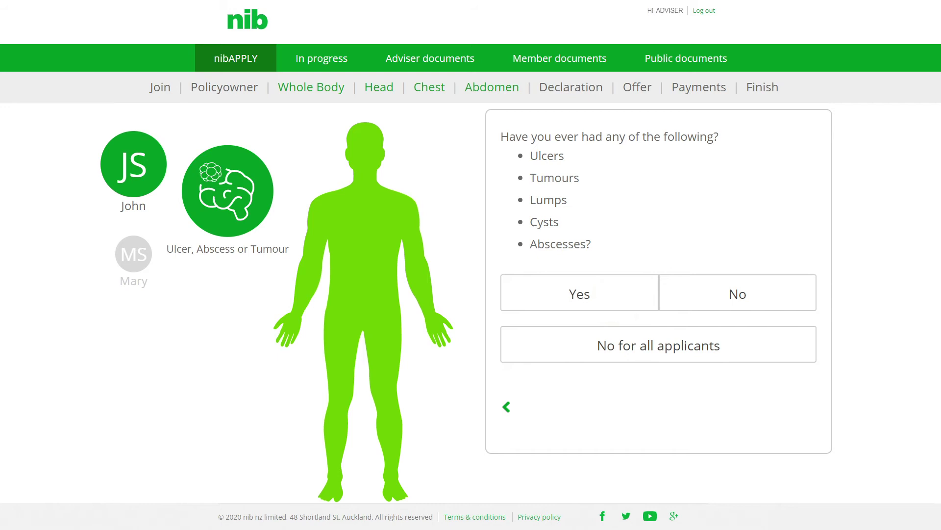
{"action": "left_click", "coordinate": [615, 299]}
{"action": "left_click", "coordinate": [759, 300]}
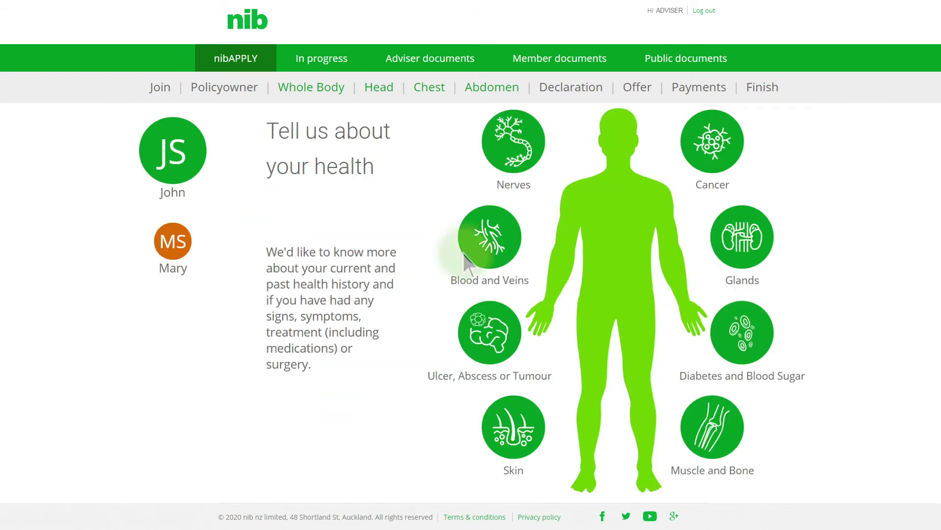
{"action": "left_click", "coordinate": [506, 346]}
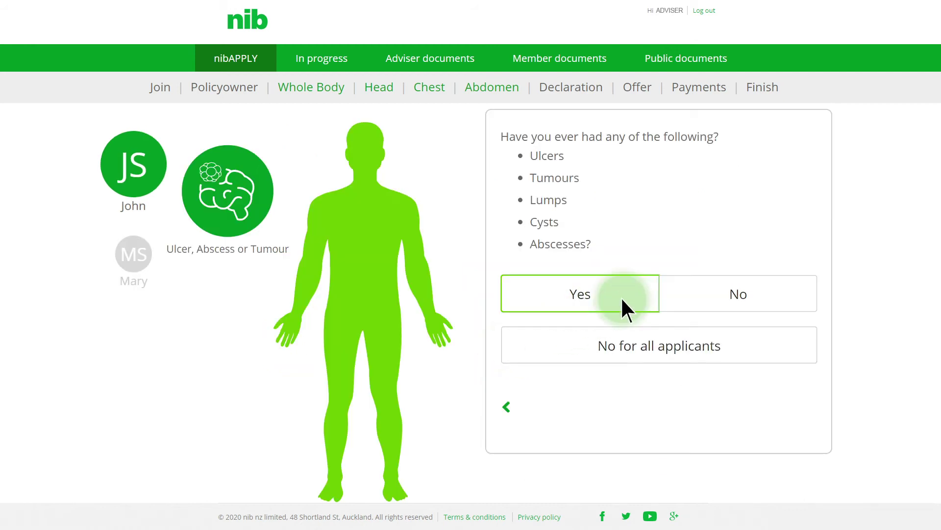
{"action": "left_click", "coordinate": [777, 353]}
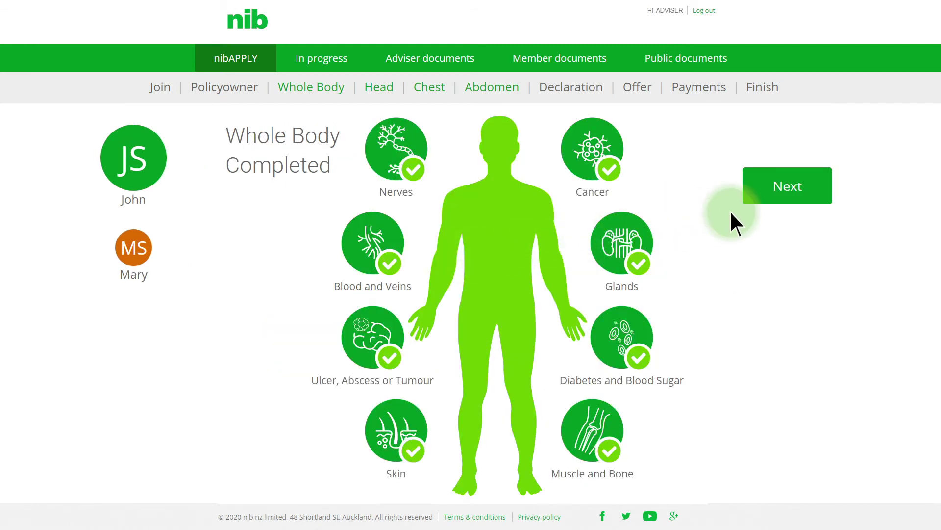
Step: Declare high blood pressure under Chest: on medication Yes, within normal limits No
{"action": "left_click", "coordinate": [819, 197]}
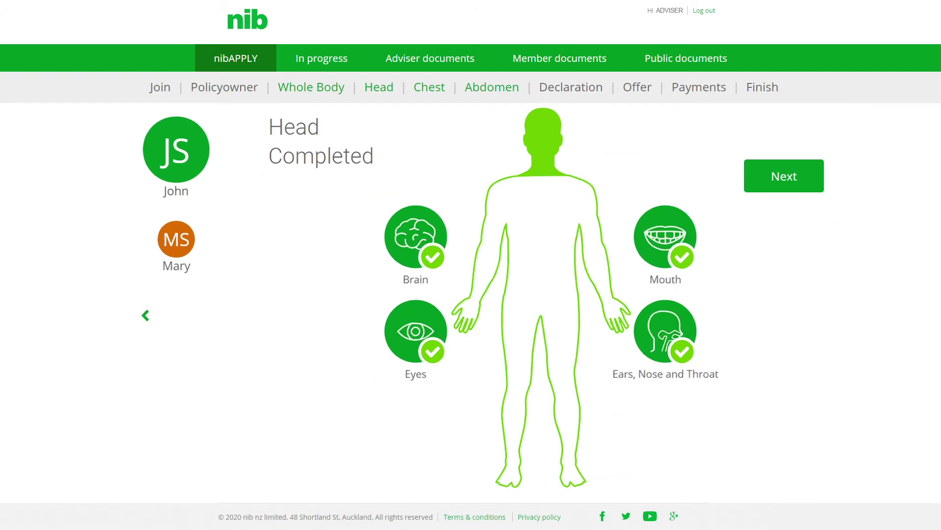
{"action": "left_click", "coordinate": [812, 186]}
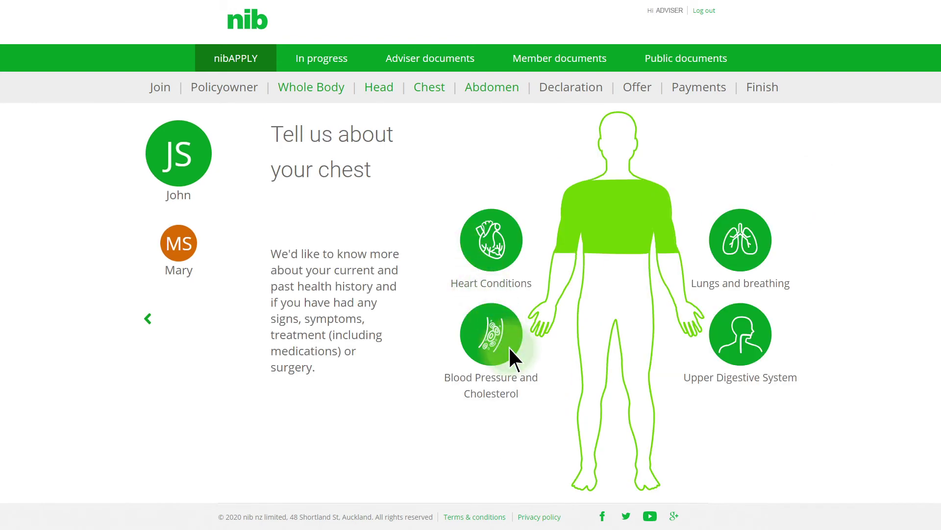
{"action": "left_click", "coordinate": [508, 346]}
{"action": "left_click", "coordinate": [647, 189]}
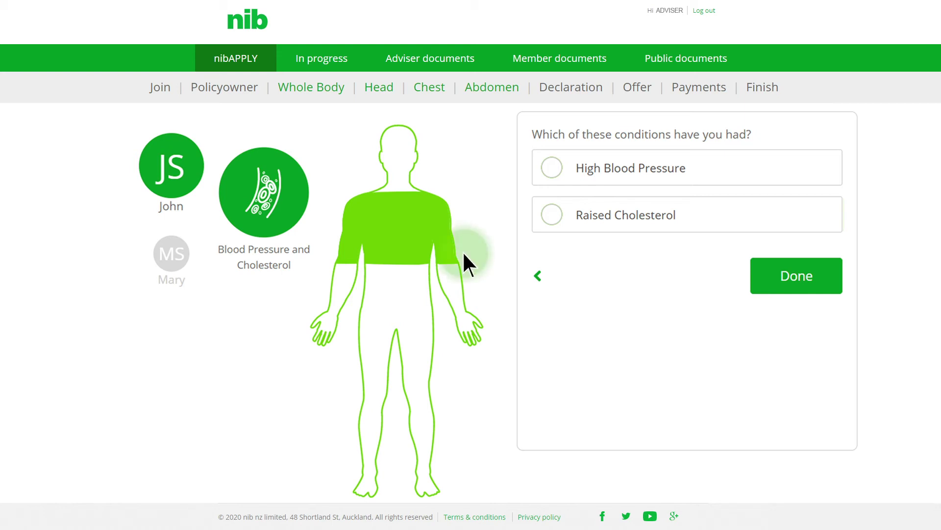
{"action": "left_click", "coordinate": [554, 169]}
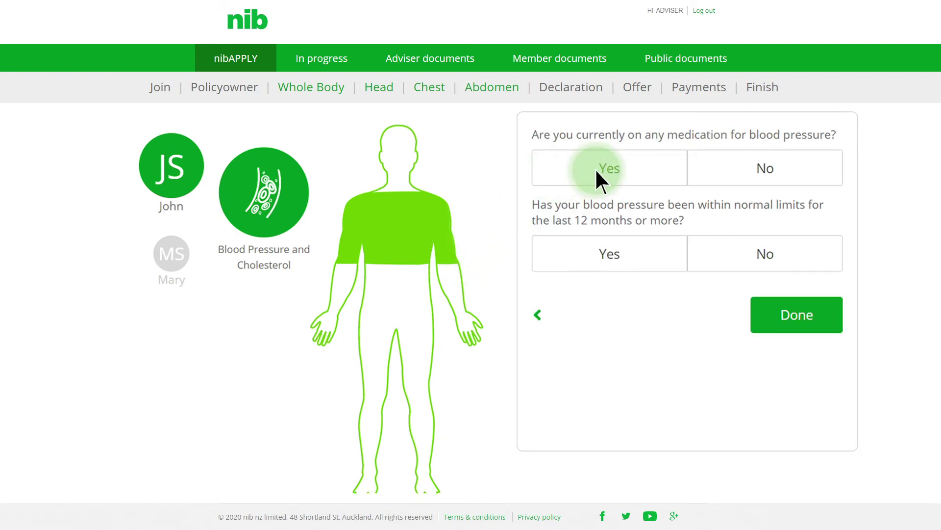
{"action": "left_click", "coordinate": [652, 170]}
{"action": "left_click", "coordinate": [803, 258]}
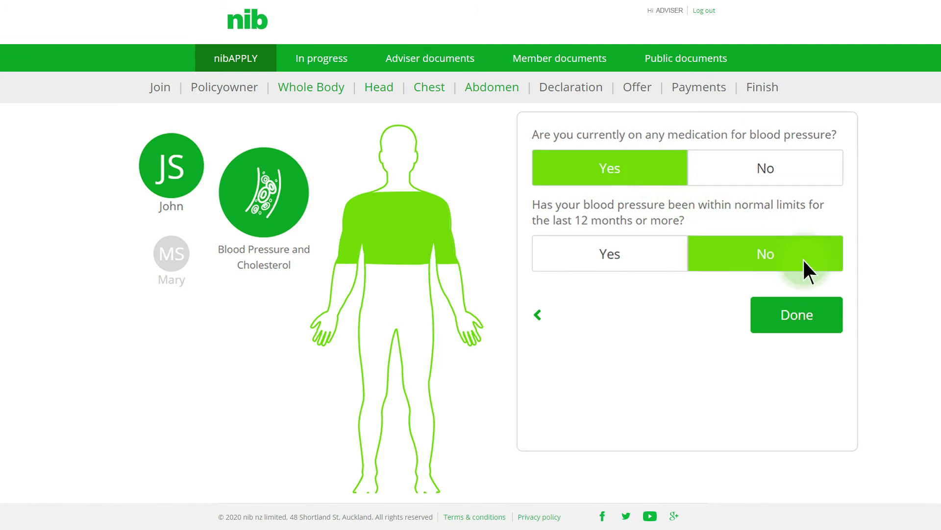
{"action": "left_click", "coordinate": [817, 301]}
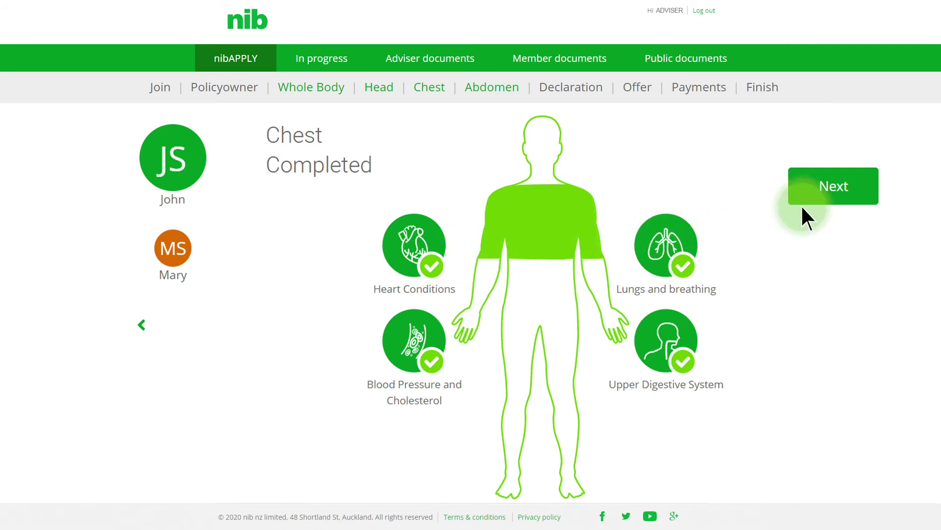
Step: Answer No to additional conditions and family medical history for the first applicant
{"action": "left_click", "coordinate": [862, 196]}
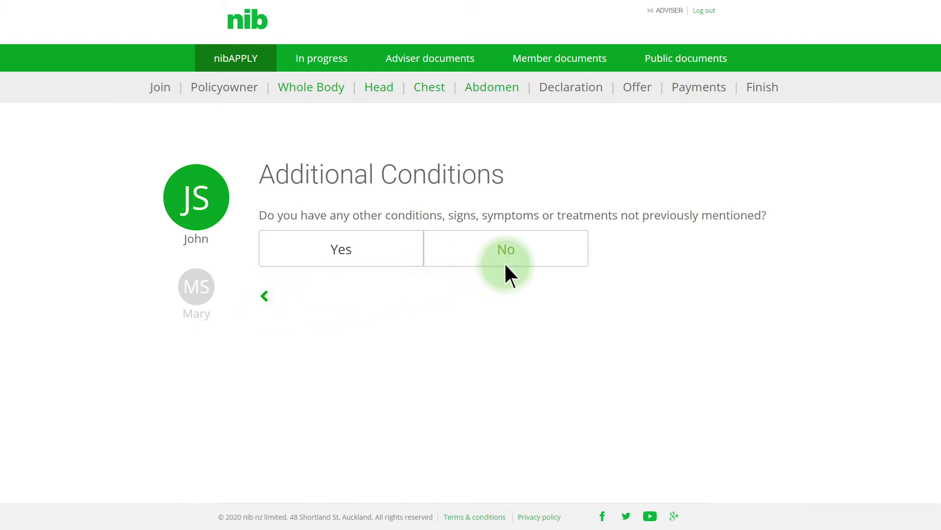
{"action": "left_click", "coordinate": [550, 257]}
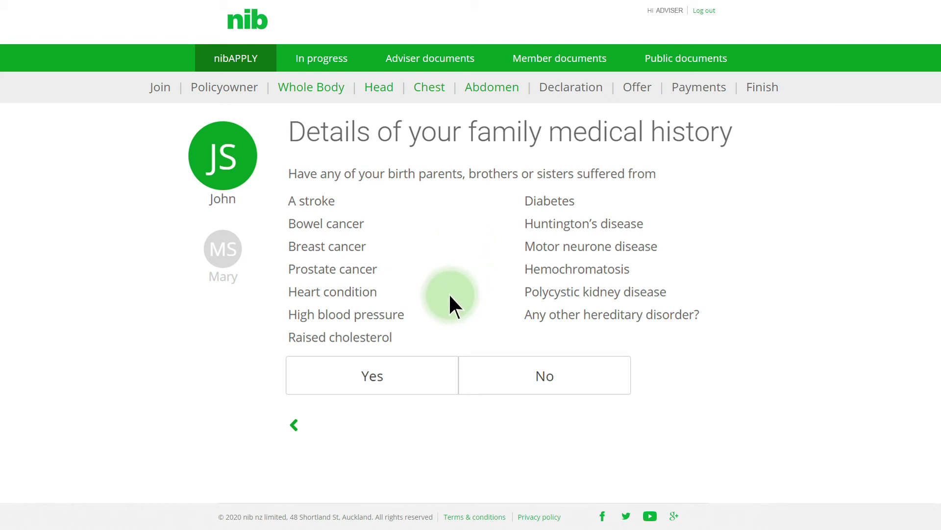
{"action": "left_click", "coordinate": [420, 382]}
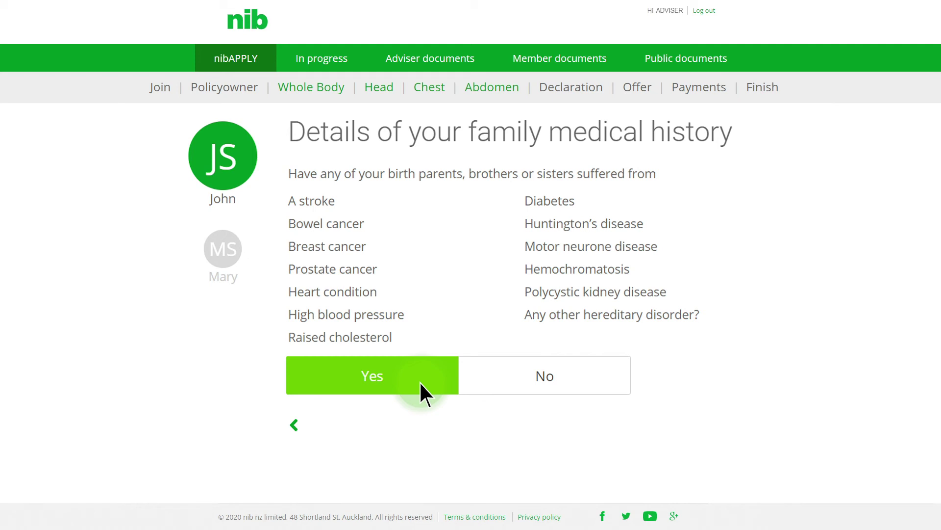
{"action": "left_click", "coordinate": [583, 383]}
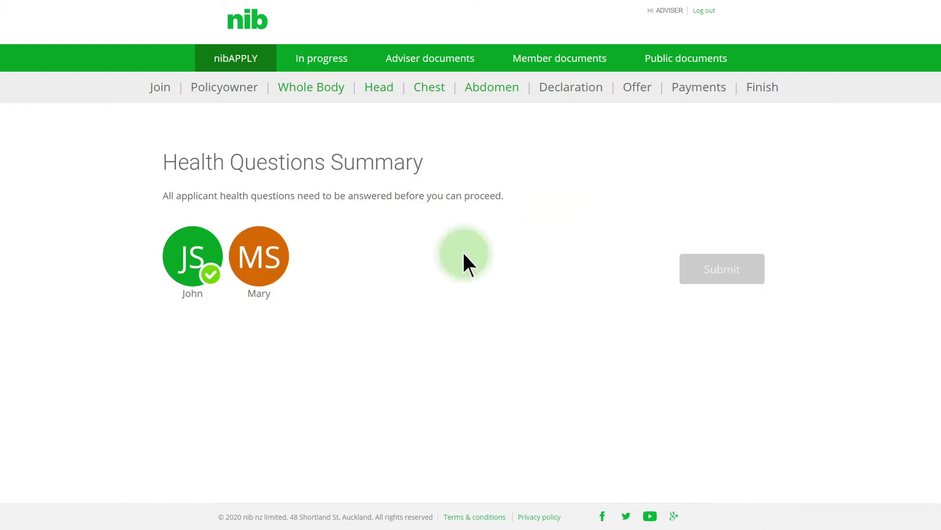
Step: Switch to the second applicant and step past her completed Whole Body section
{"action": "left_click", "coordinate": [274, 274]}
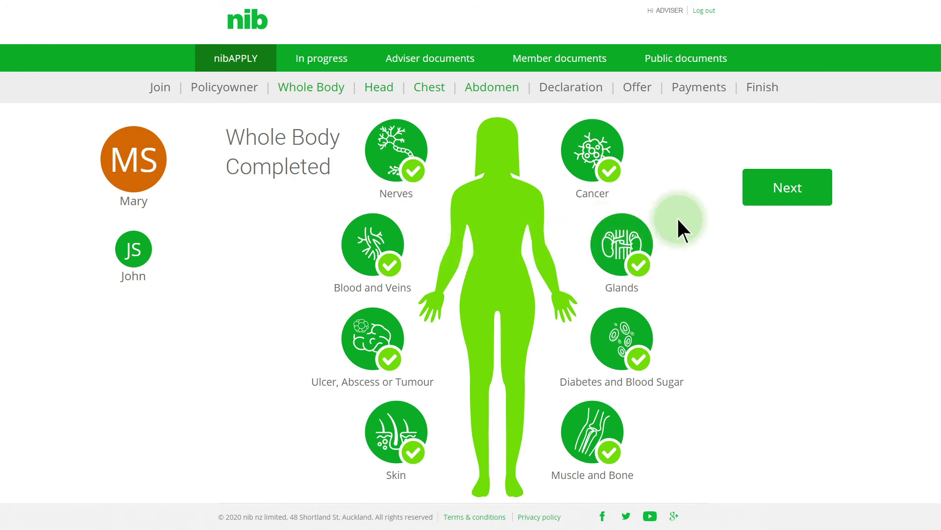
{"action": "left_click", "coordinate": [814, 195]}
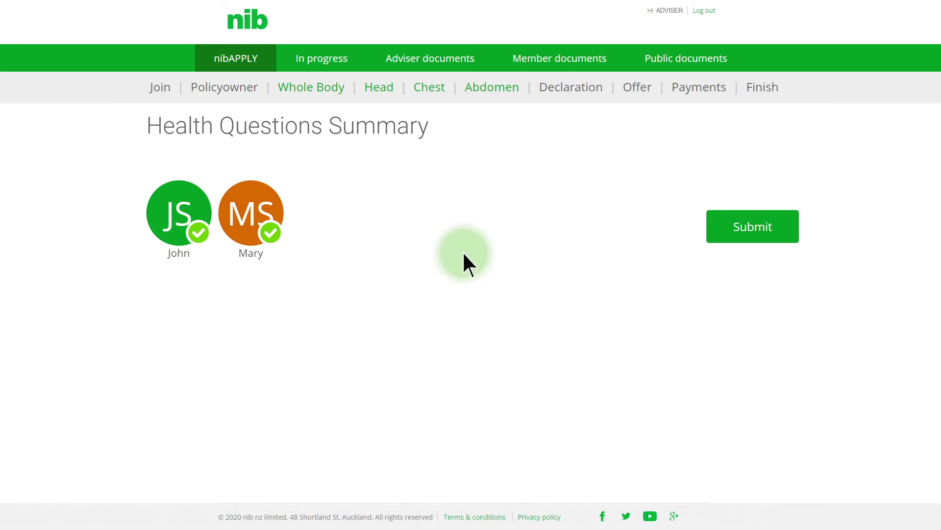
Step: Submit the health questions and accept the declaration for each applicant
{"action": "left_click", "coordinate": [786, 237]}
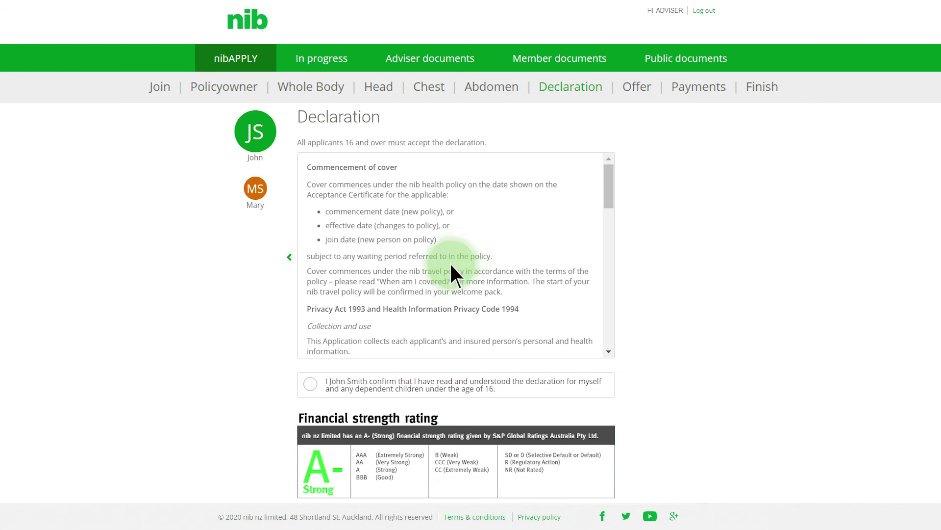
{"action": "left_click", "coordinate": [310, 382]}
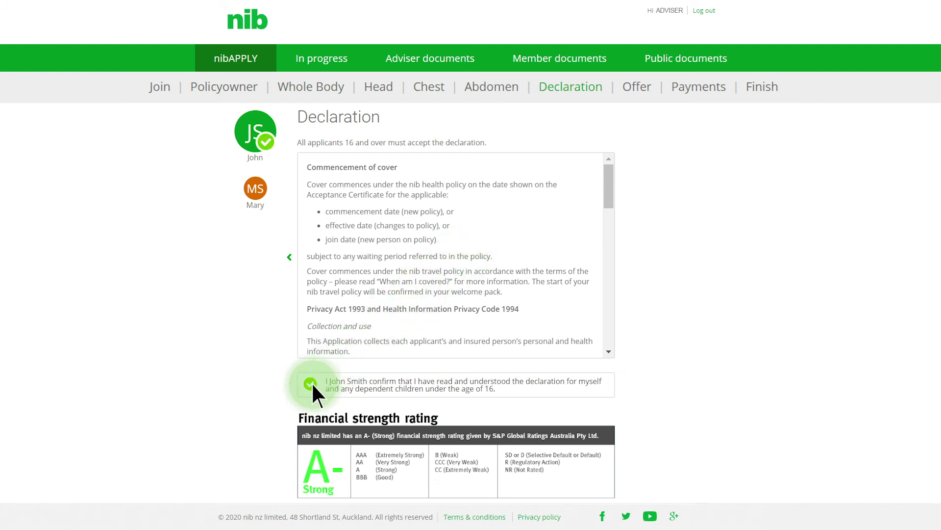
{"action": "left_click", "coordinate": [261, 191]}
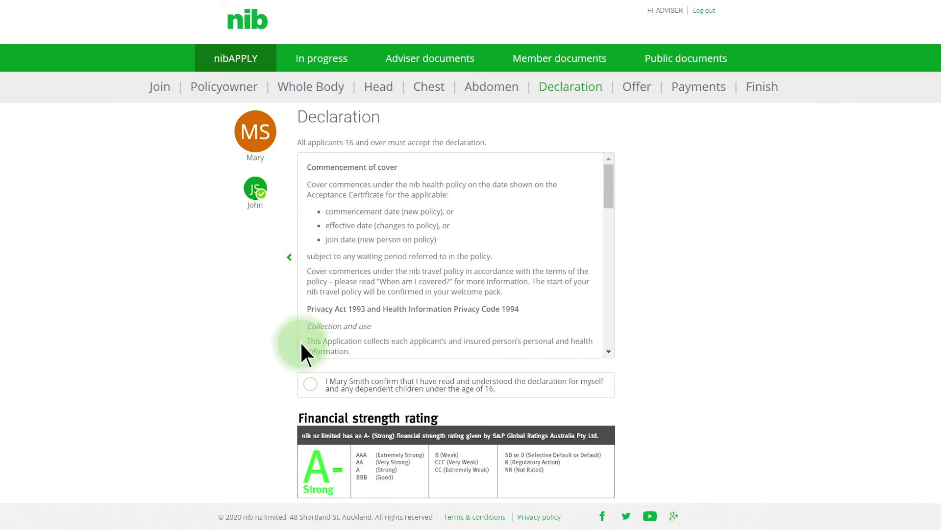
{"action": "left_click", "coordinate": [311, 383]}
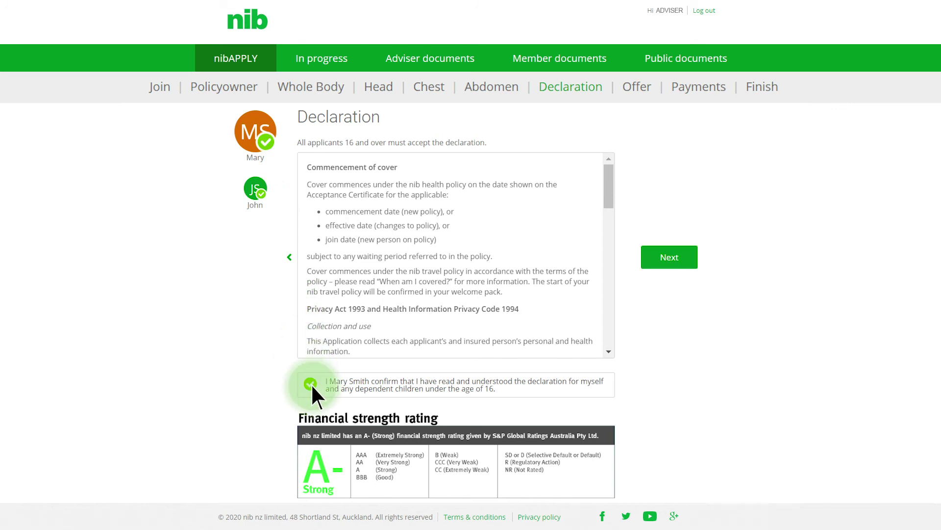
Step: Review the first applicant's underwriting details and accept the $219.52 monthly offer of terms
{"action": "left_click", "coordinate": [687, 264]}
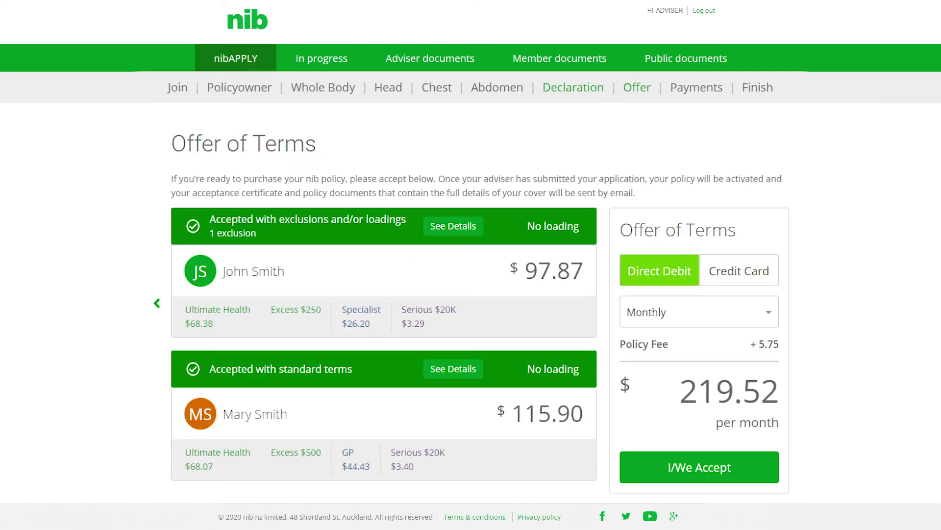
{"action": "left_click", "coordinate": [463, 232]}
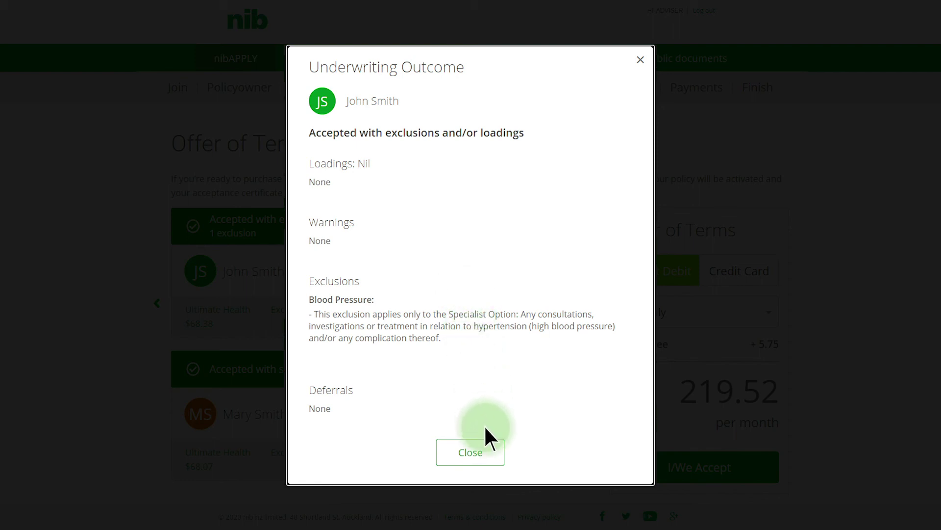
{"action": "left_click", "coordinate": [491, 468]}
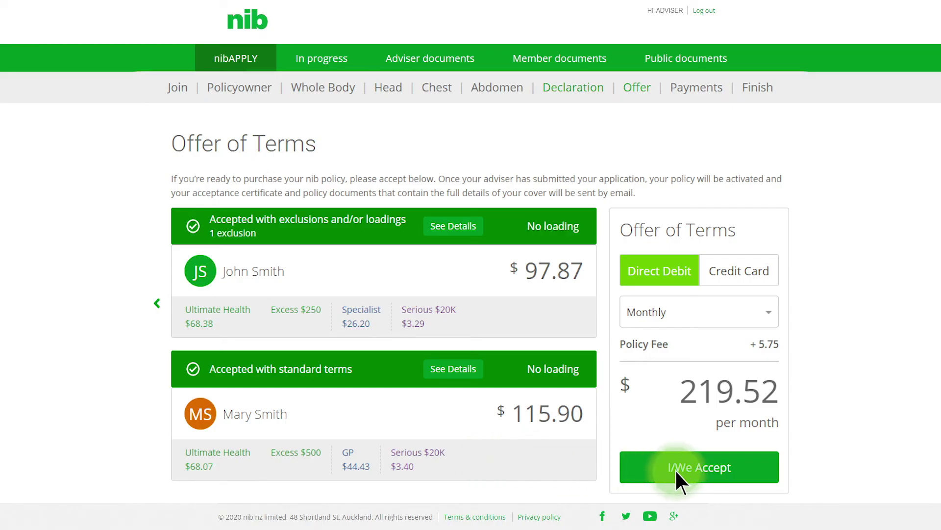
{"action": "left_click", "coordinate": [753, 475]}
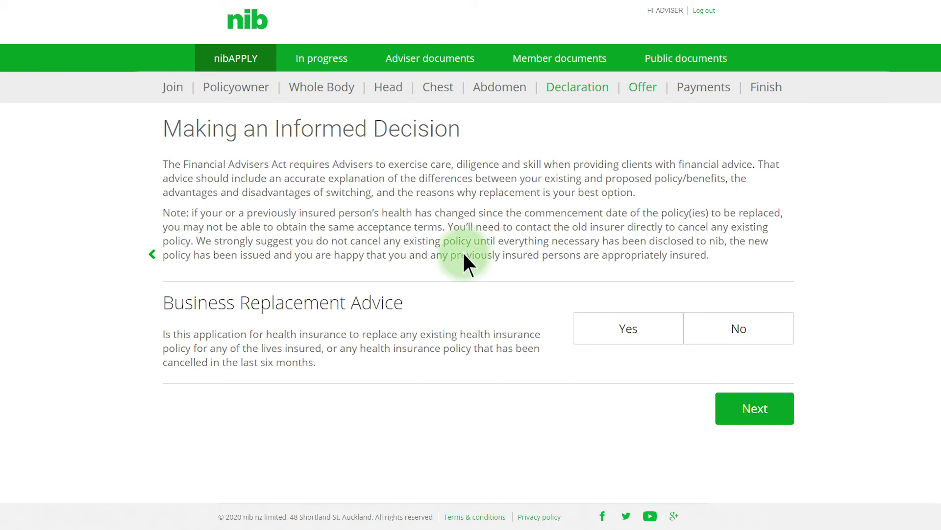
Step: Answer Yes to Business Replacement Advice, tick the member and adviser confirmations, and continue to Payment
{"action": "left_click", "coordinate": [654, 332]}
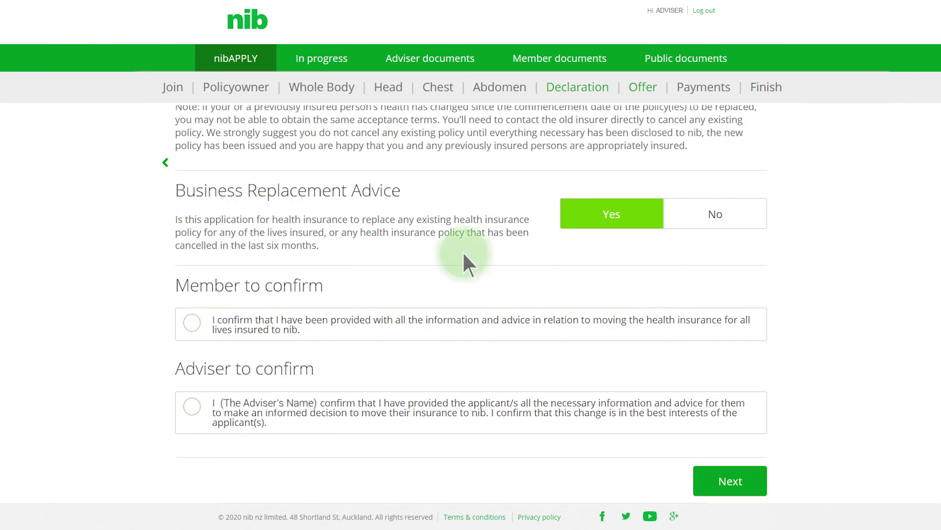
{"action": "left_click", "coordinate": [192, 324]}
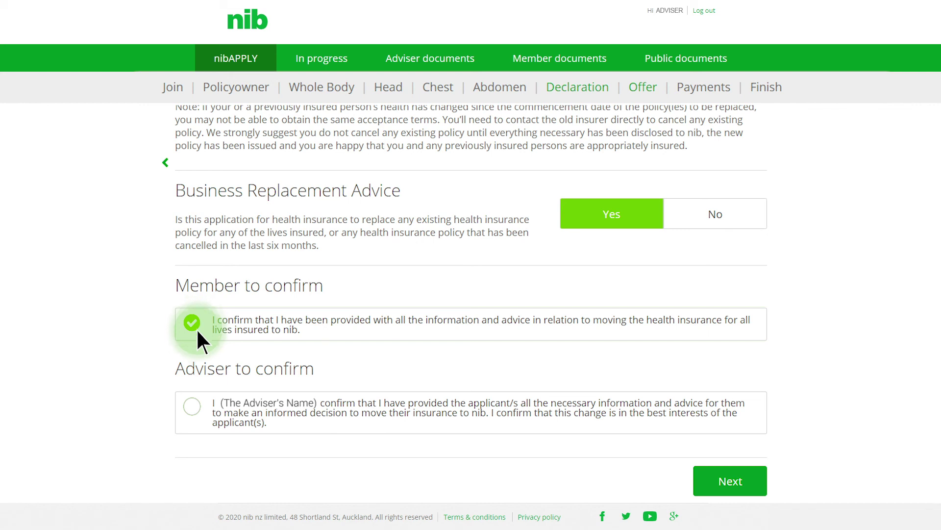
{"action": "left_click", "coordinate": [197, 408]}
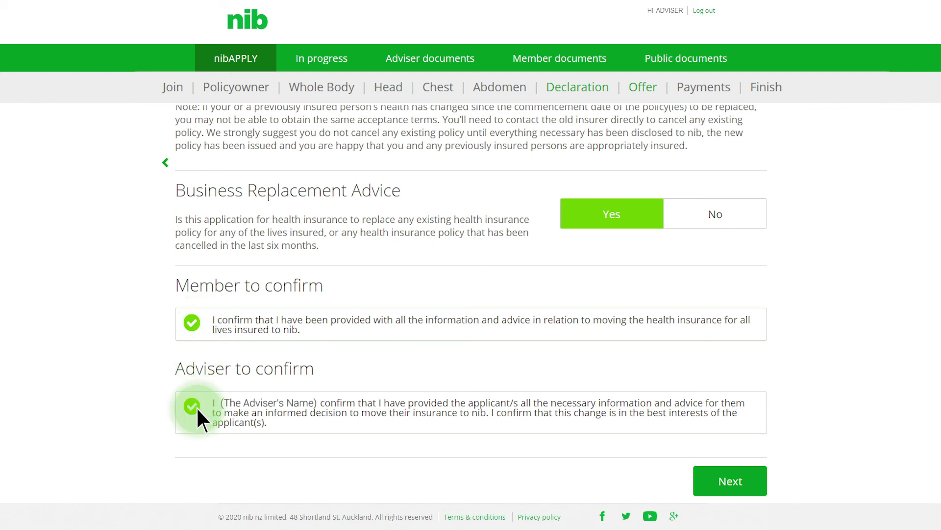
{"action": "left_click", "coordinate": [752, 486]}
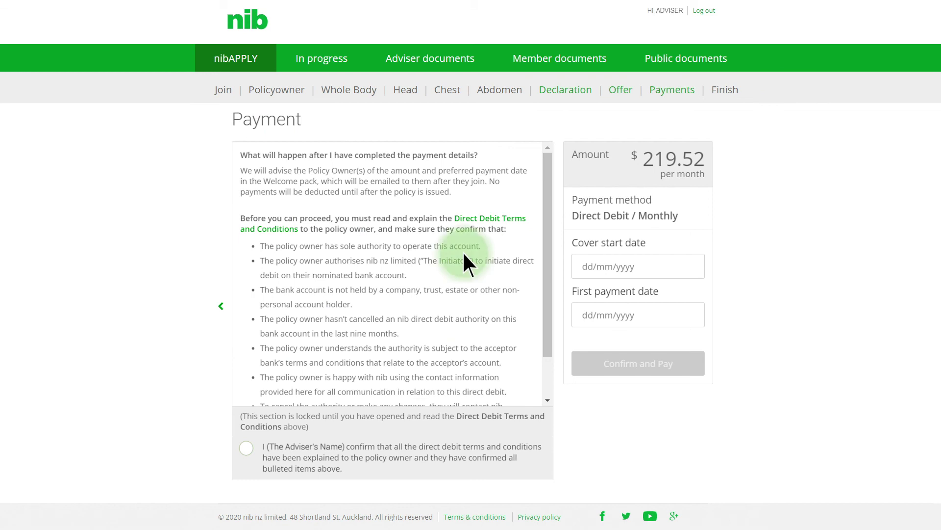
Step: Review the Direct Debit Terms and Conditions and confirm they were explained to the member
{"action": "left_click", "coordinate": [512, 218]}
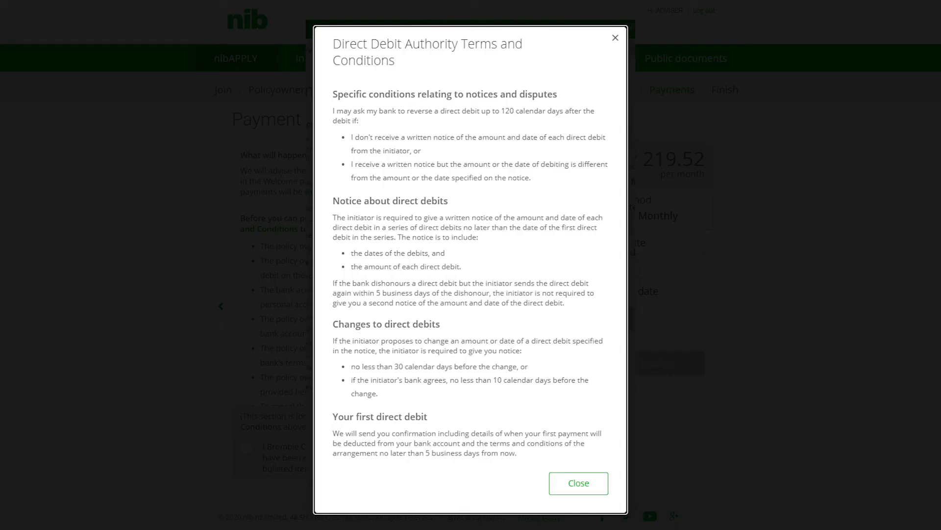
{"action": "left_click", "coordinate": [593, 483]}
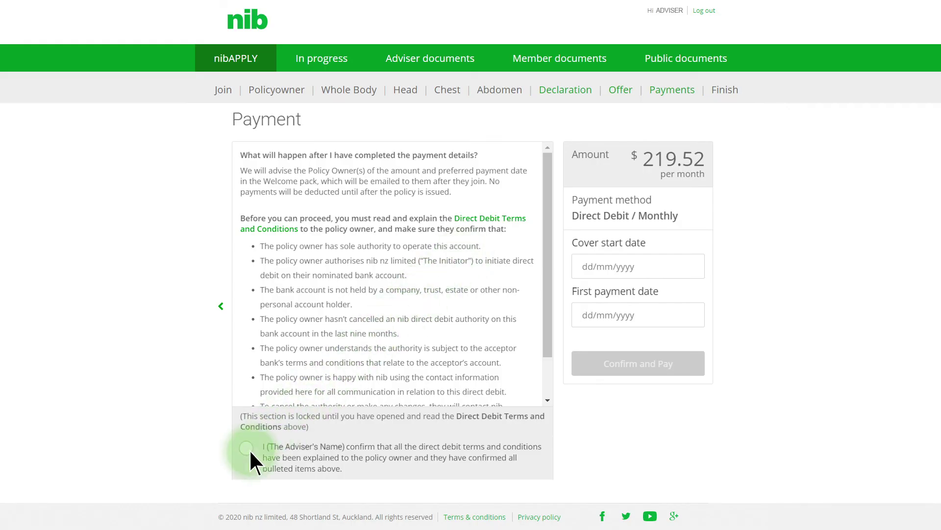
{"action": "left_click", "coordinate": [249, 449]}
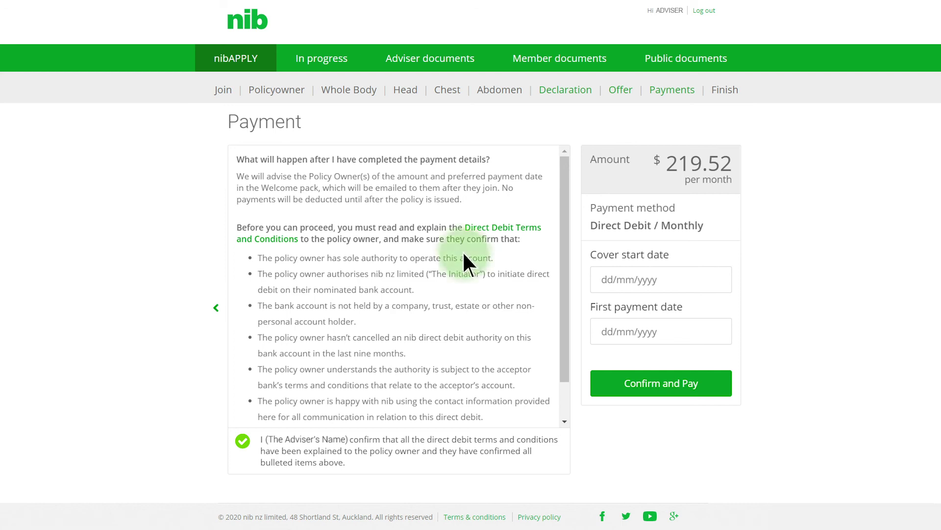
Step: Set cover start to 01/06/2020 and first payment to 15/06/2020, then confirm payment
{"action": "left_click", "coordinate": [598, 280]}
{"action": "type", "text": "01/06/2020"}
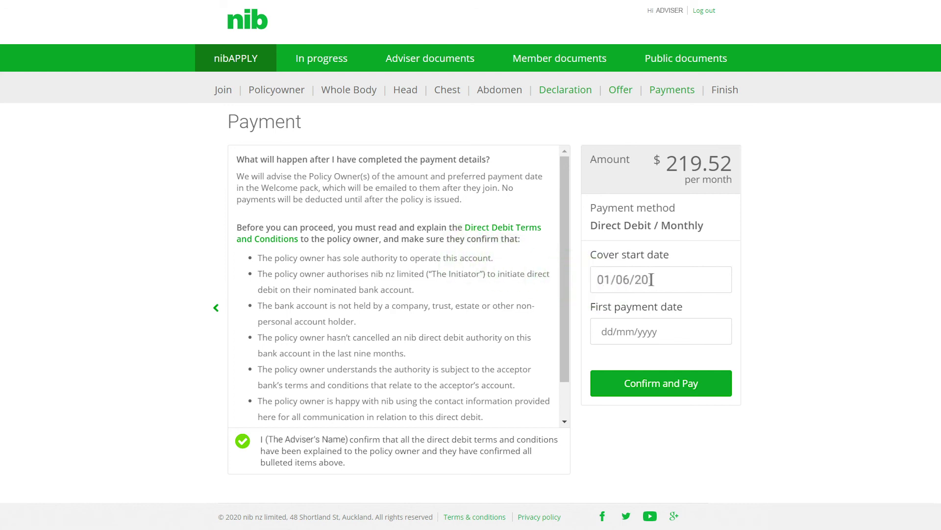
{"action": "left_click", "coordinate": [655, 331]}
{"action": "type", "text": "15/06/2020"}
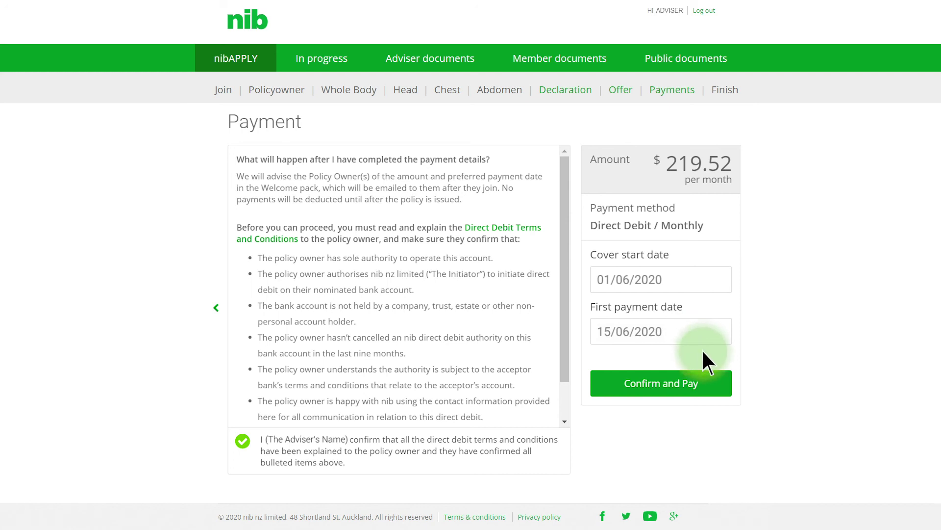
{"action": "left_click", "coordinate": [713, 385]}
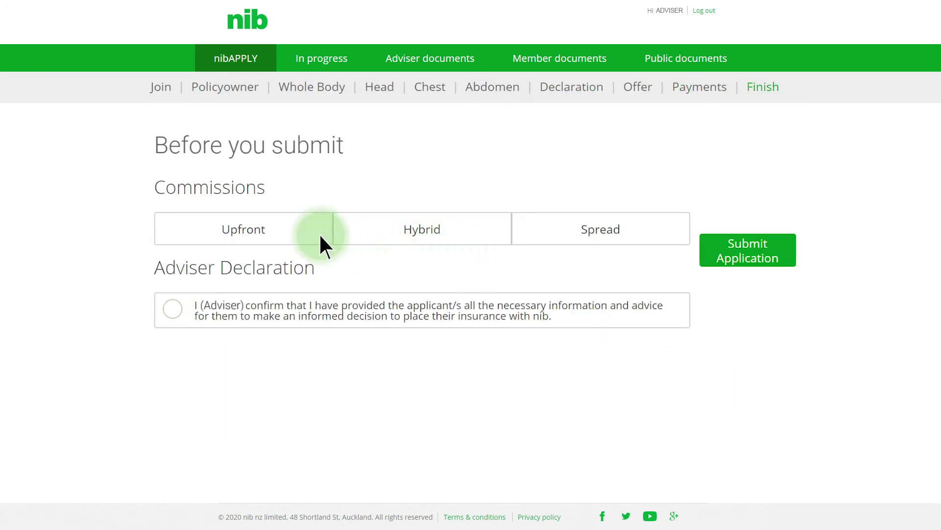
Step: Choose Upfront commission, confirm the adviser declaration, and submit the application
{"action": "left_click", "coordinate": [303, 232]}
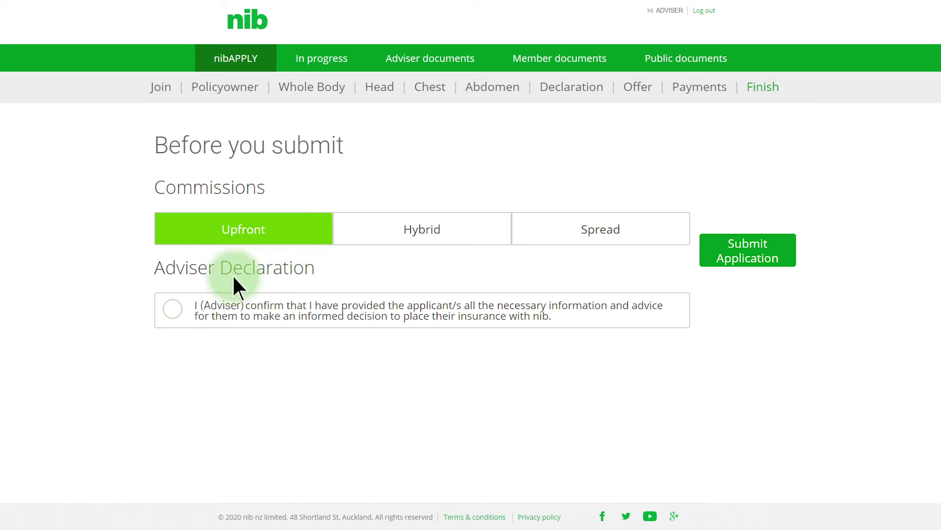
{"action": "left_click", "coordinate": [178, 310]}
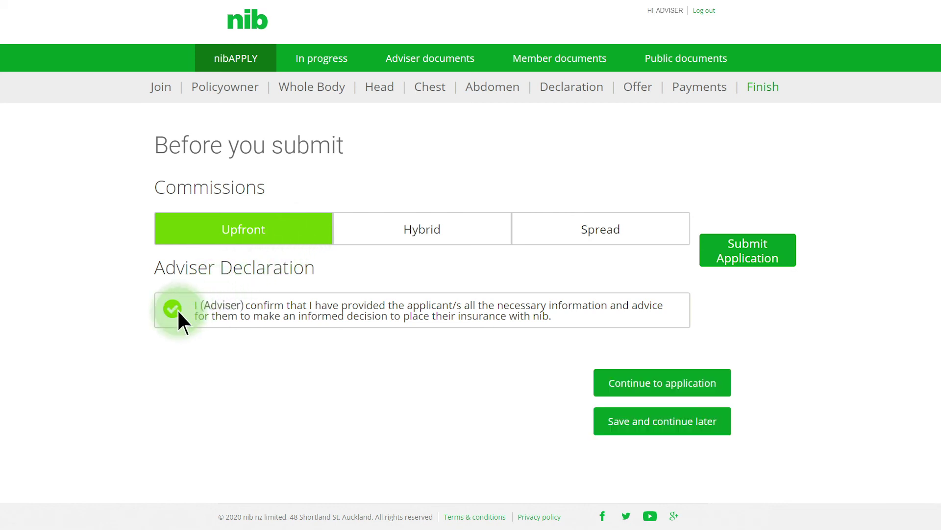
{"action": "left_click", "coordinate": [788, 257]}
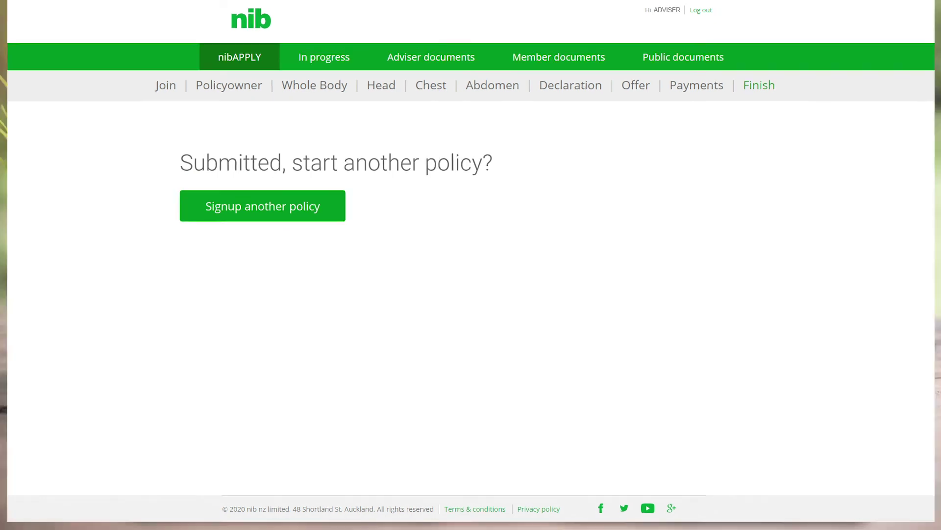